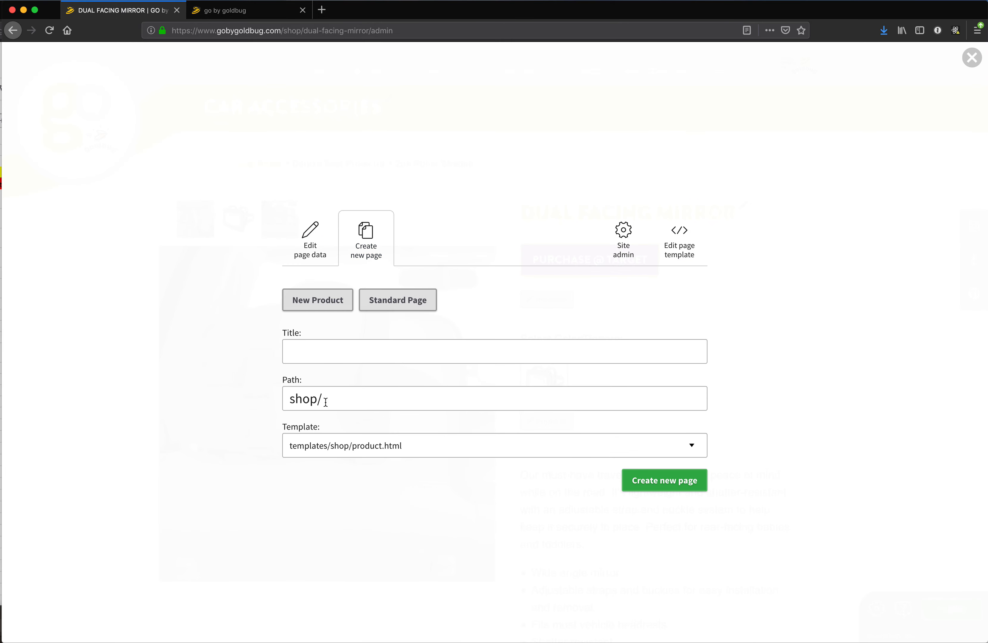
Create a new page titled Visor Mirror at path shop/visor-mirror with the templates/shop/product.html template
click(311, 350)
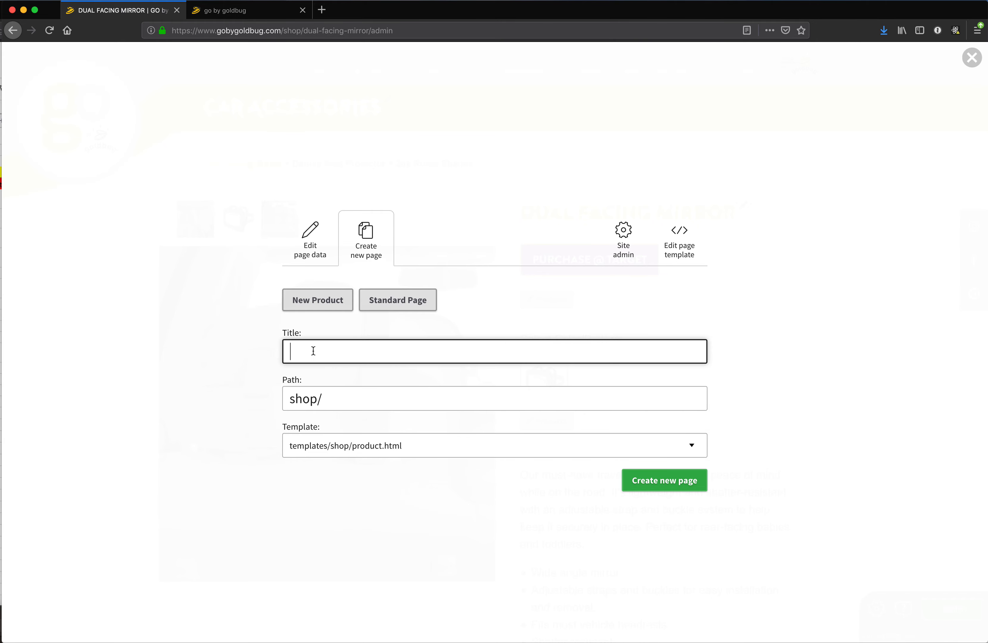
text(Visor Mirror)
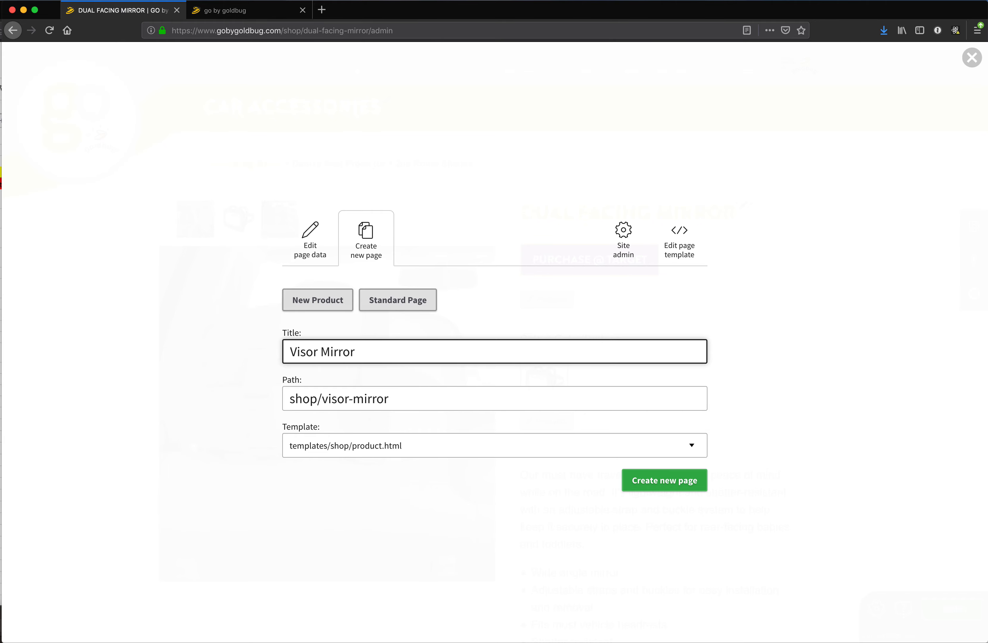
click(654, 481)
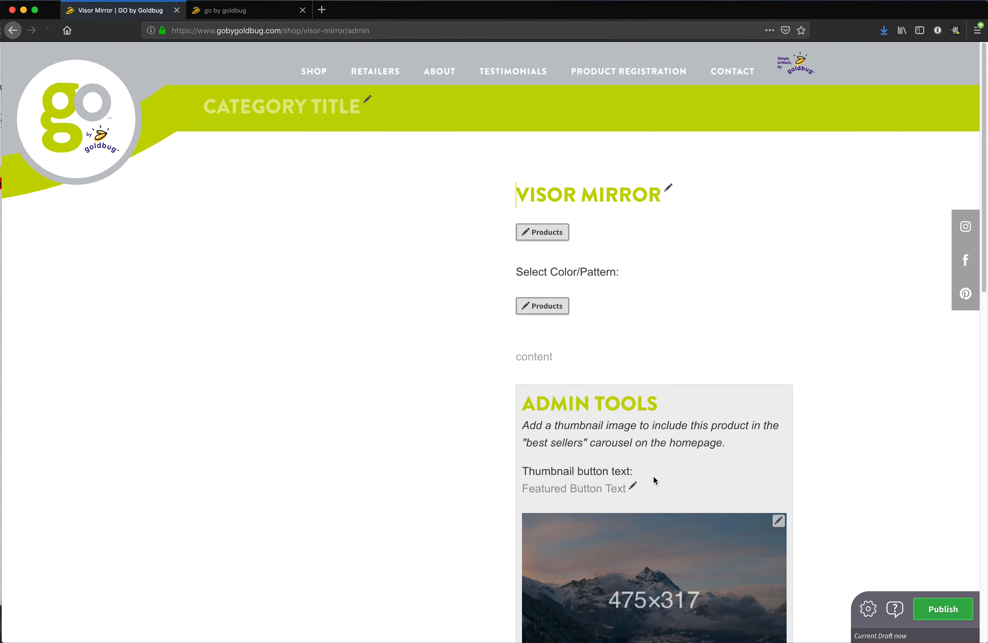
Set the page's category title to CAR ACCESSORIES
mouse_move(328, 104)
click(200, 108)
text(C)
key(BackSpace)
text(CAR)
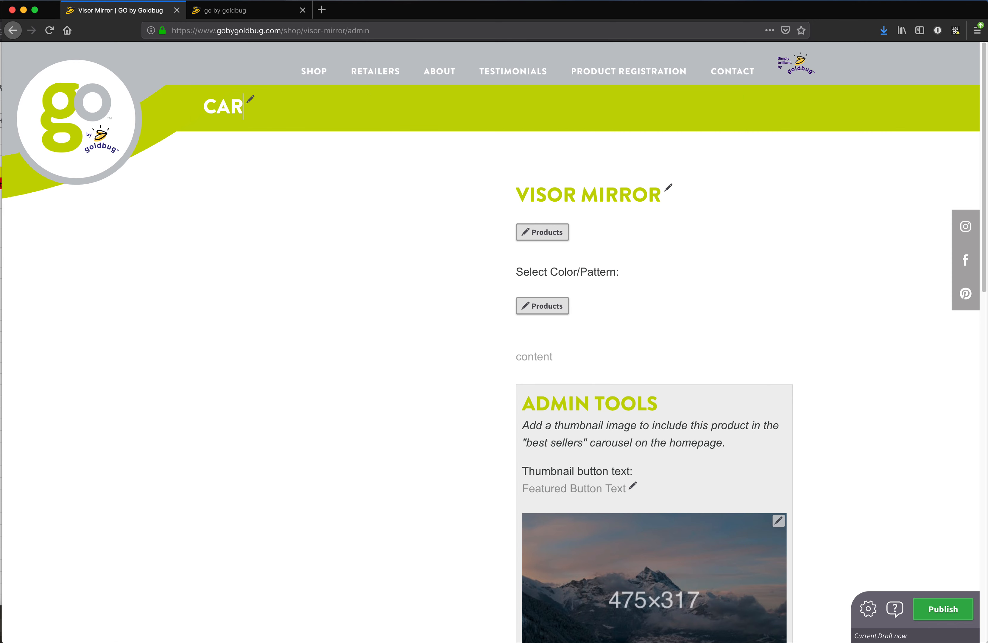
text( ACCESSORIES)
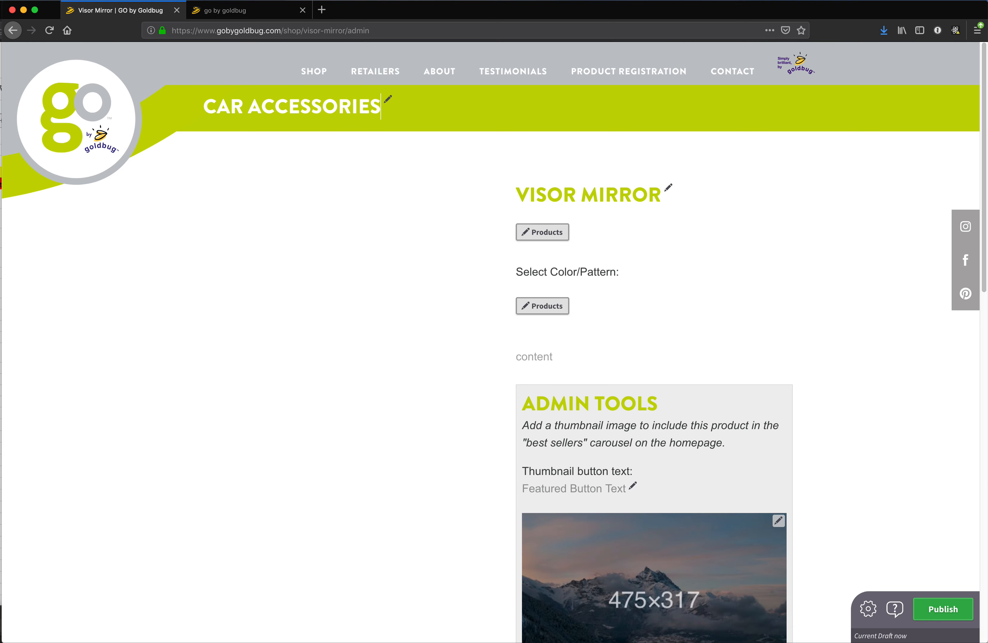
Add a product item with VISORMIRROR1.jpg as its Main_img and VISORMIRROR.jpg as its color_img
click(548, 233)
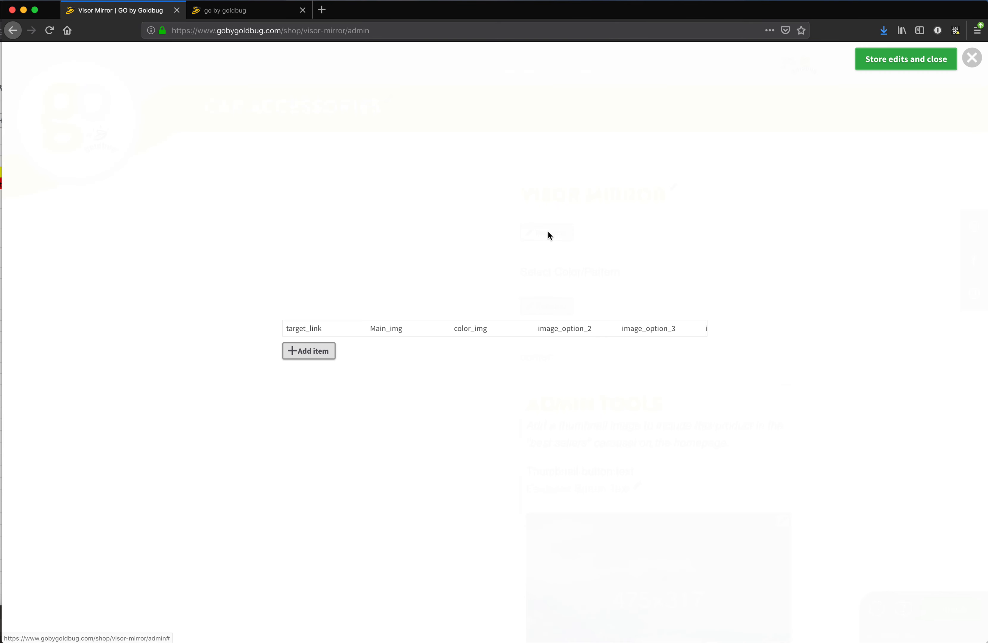
click(310, 352)
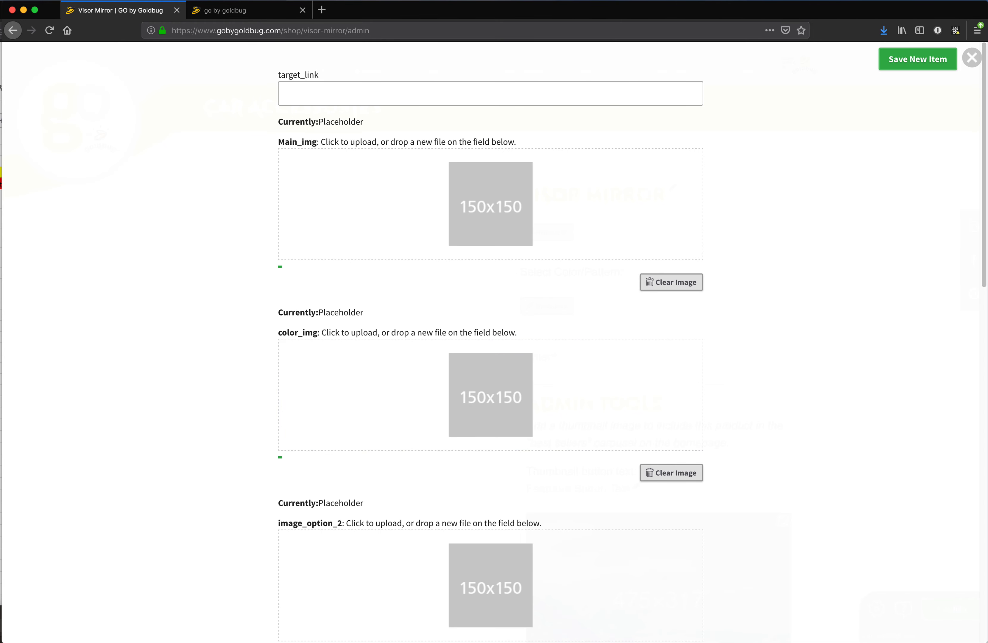
key(super+Tab)
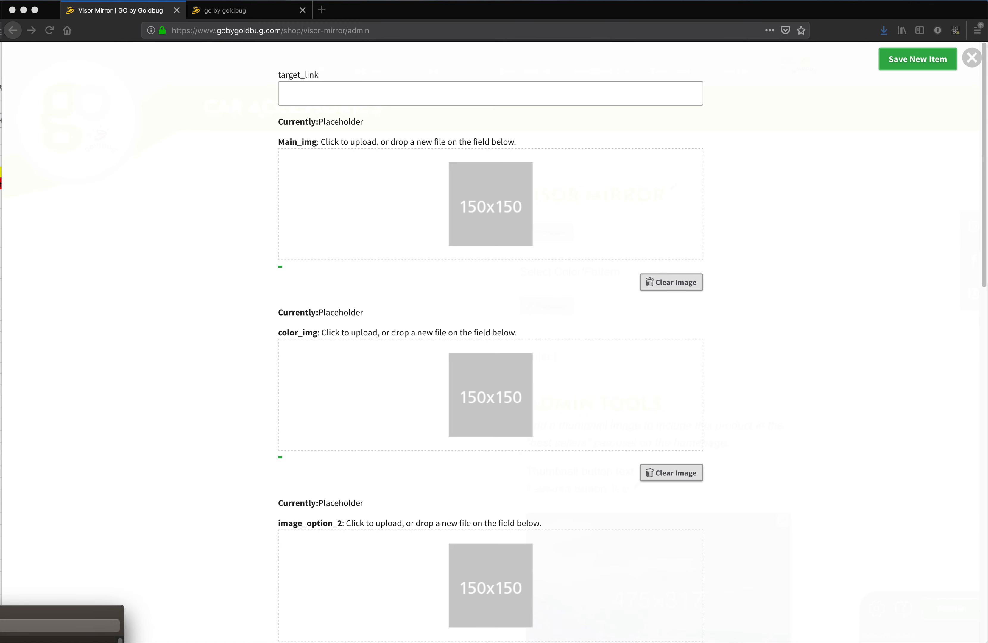
drag(50, 613, 71, 469)
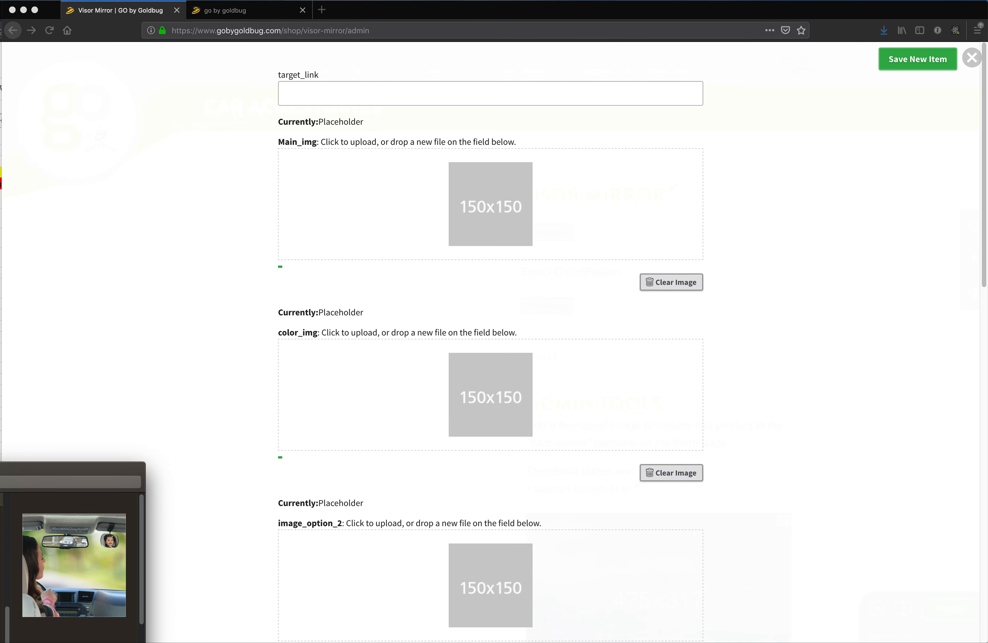
drag(73, 565, 504, 204)
drag(36, 472, 214, 286)
click(71, 523)
scroll(71, 523, up, 1)
drag(69, 521, 500, 402)
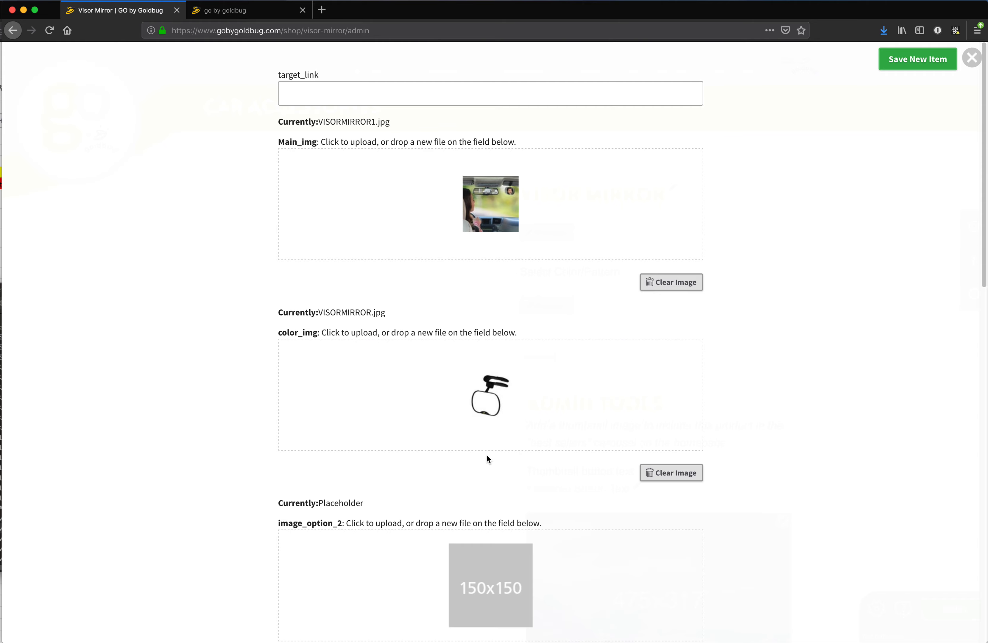
Upload VISORMIRROR2.jpg, VISORMIRROR3.jpg and VISORMIRROR4.jpg from the file folder into image_option_2, image_option_3 and image_option_4
scroll(487, 458, down, 3)
scroll(487, 458, down, 5)
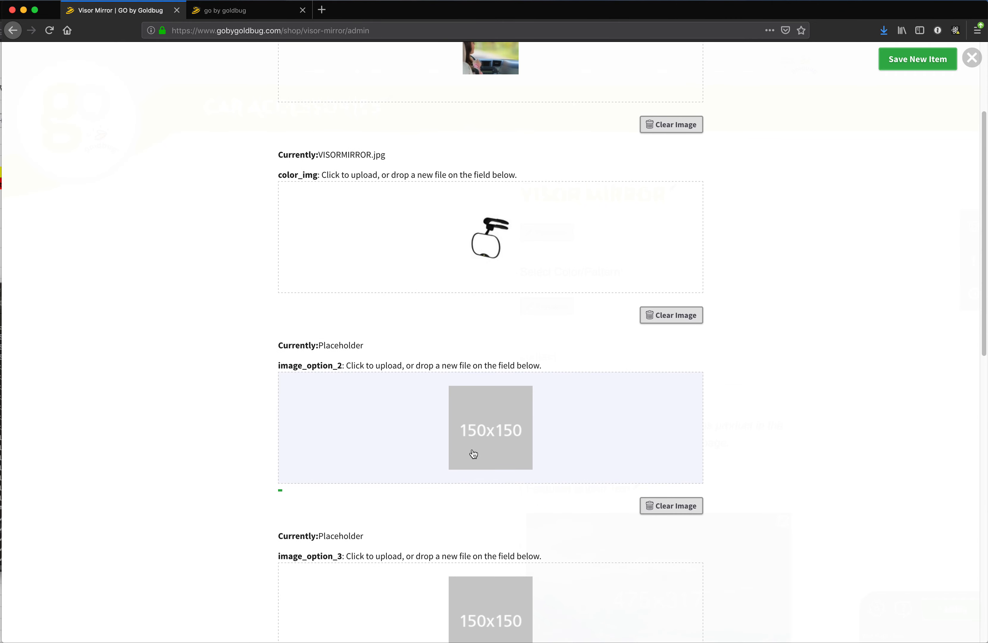
click(0, 443)
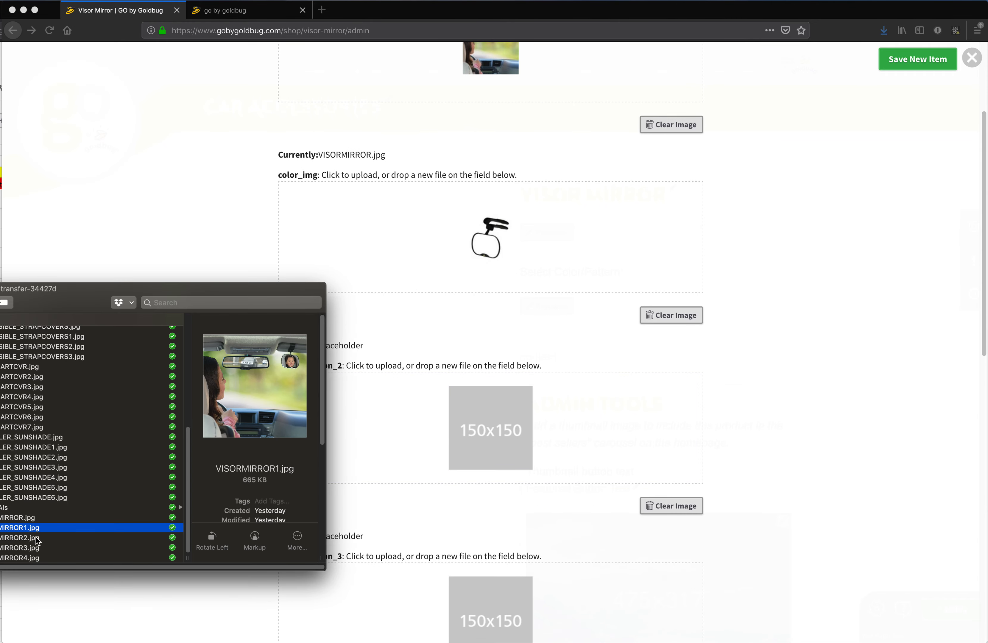
drag(22, 539, 514, 439)
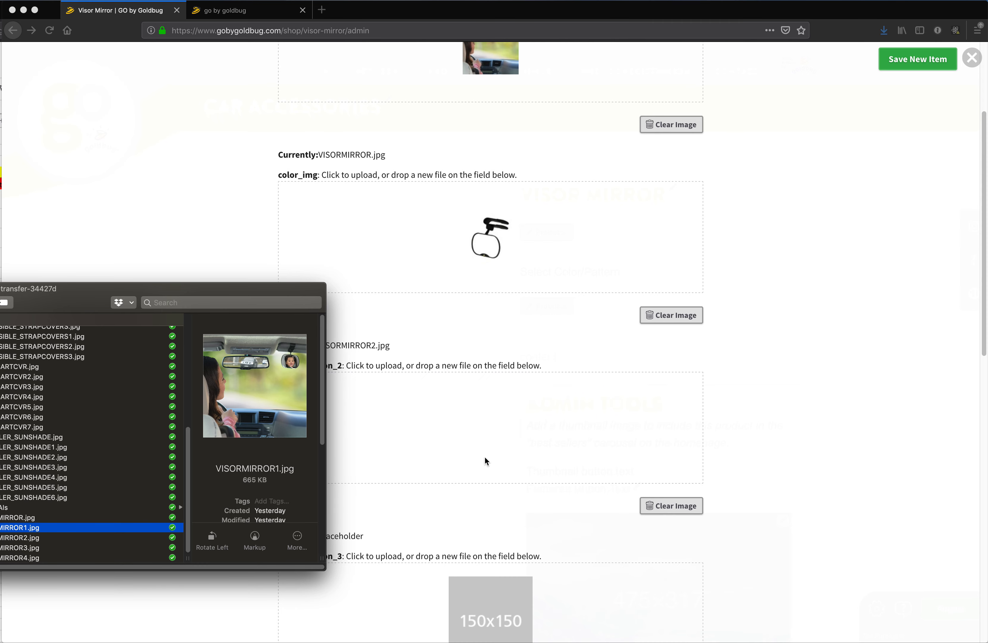
scroll(458, 473, down, 3)
drag(21, 529, 483, 499)
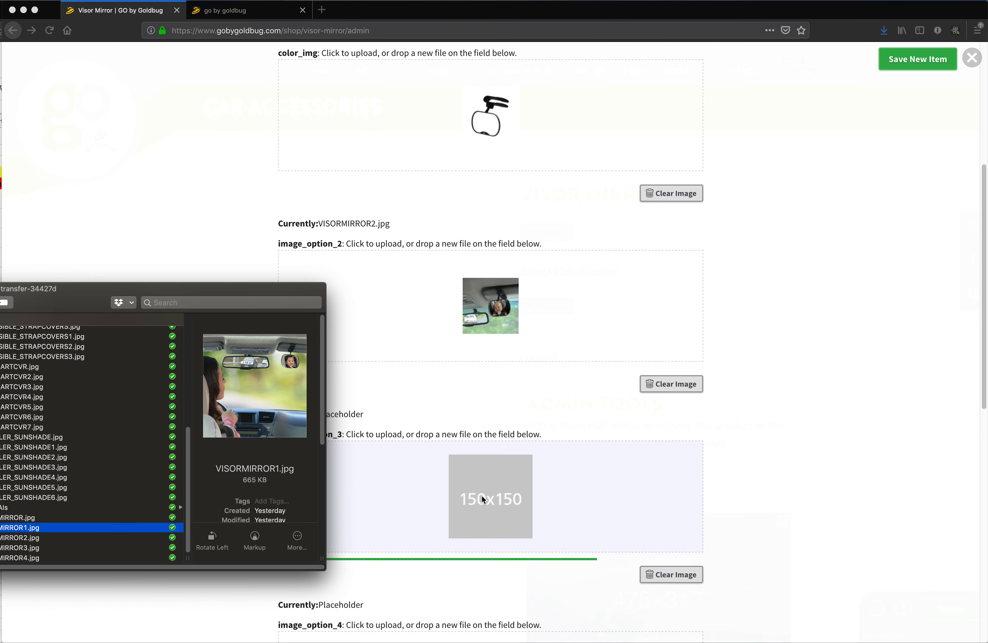
scroll(475, 507, down, 5)
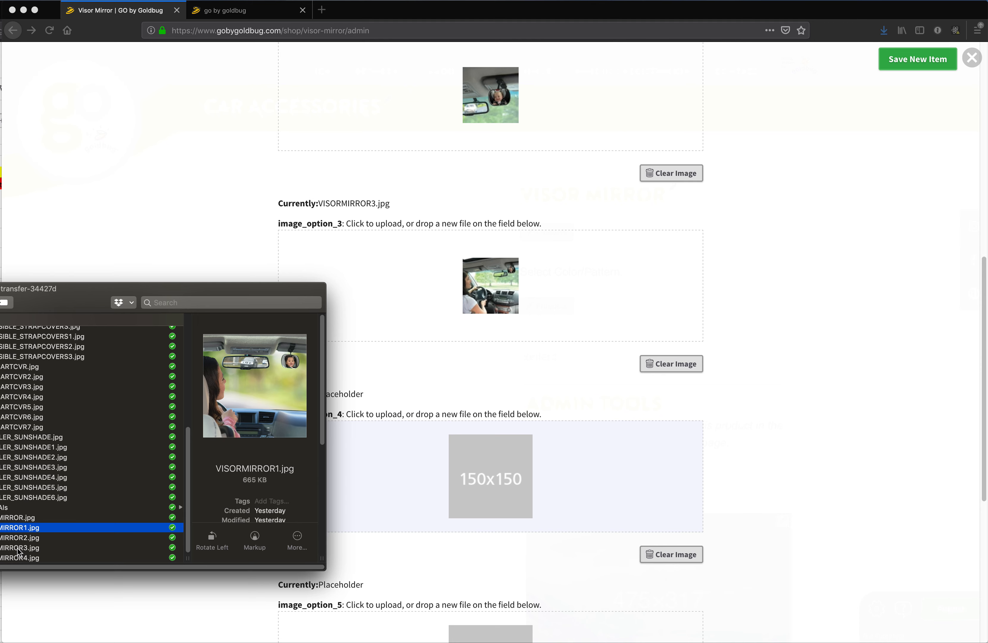
click(15, 559)
click(10, 559)
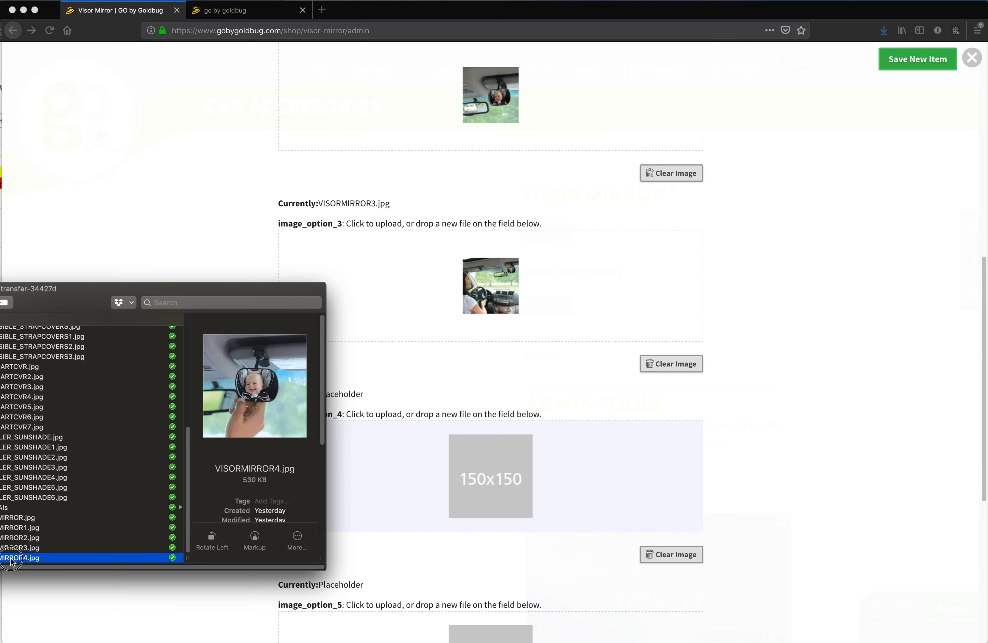
drag(10, 560, 510, 468)
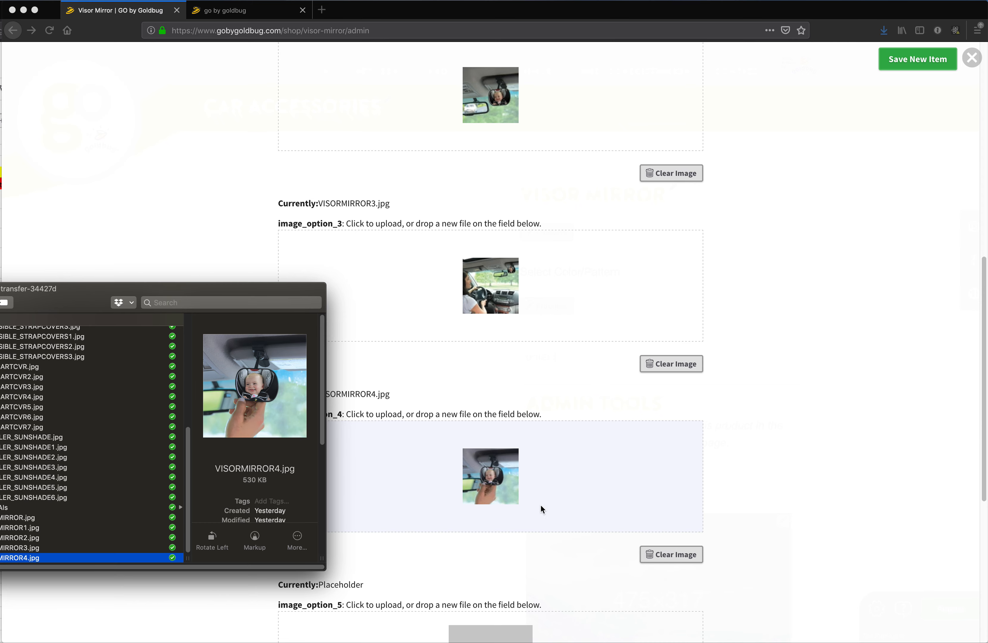
Set the item's target_link to #todo, then save the new item and store the product edits
scroll(516, 353, up, 10)
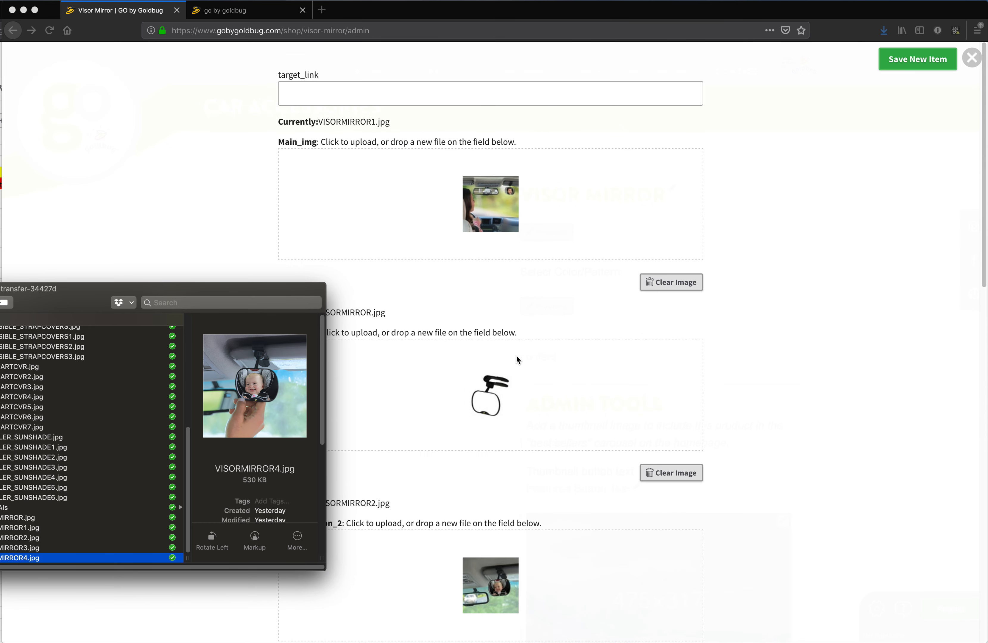
click(309, 97)
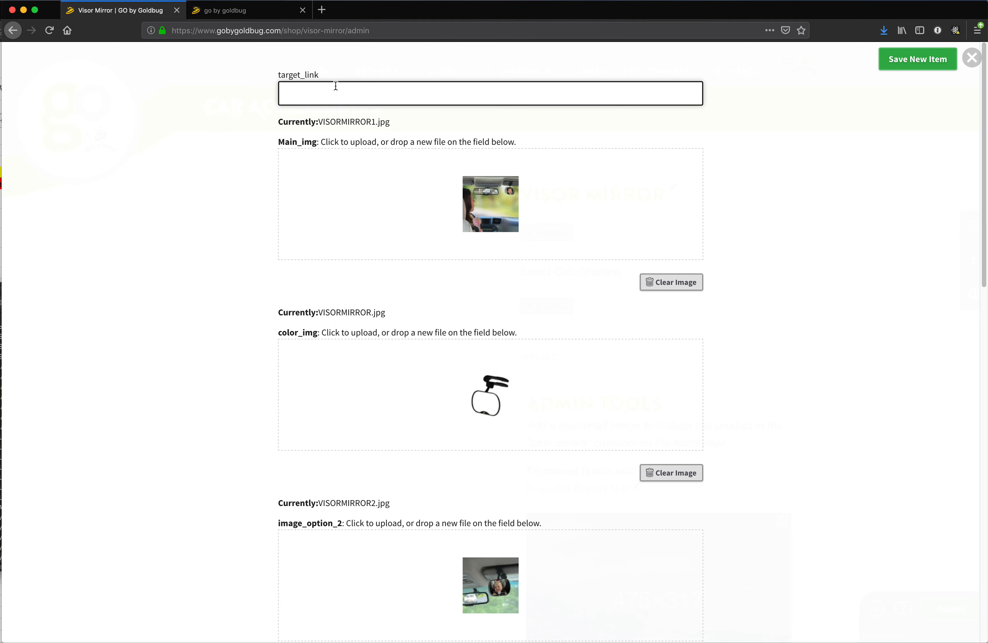
text(#todo)
scroll(548, 430, down, 10)
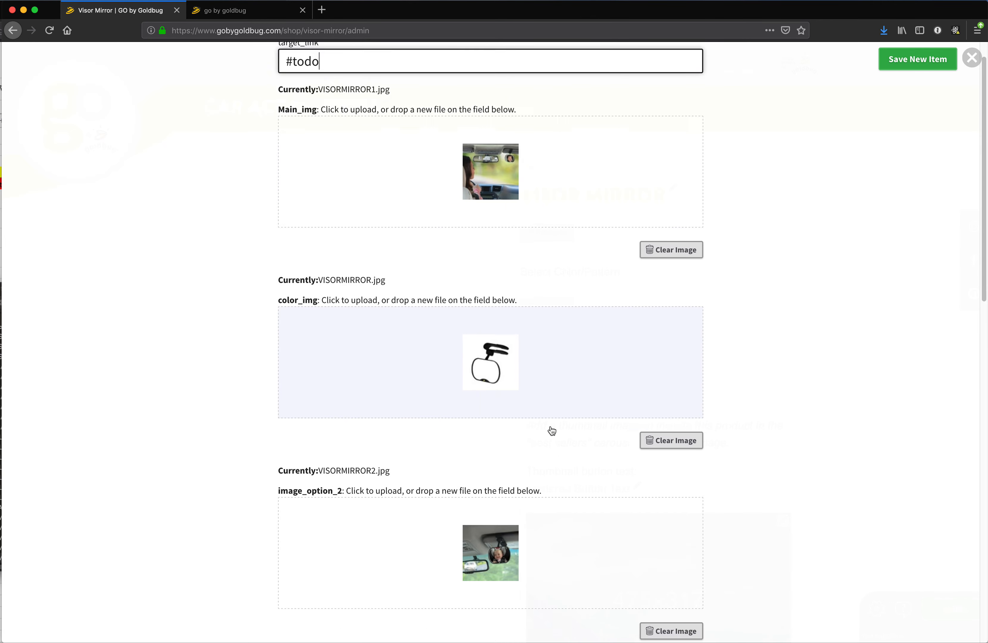
scroll(554, 449, down, 10)
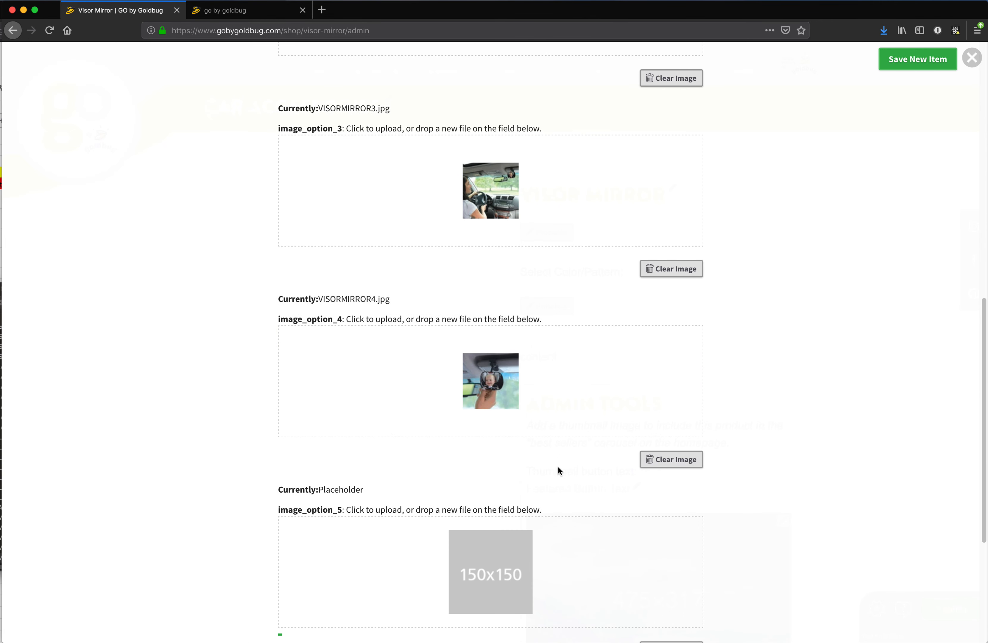
scroll(633, 308, up, 20)
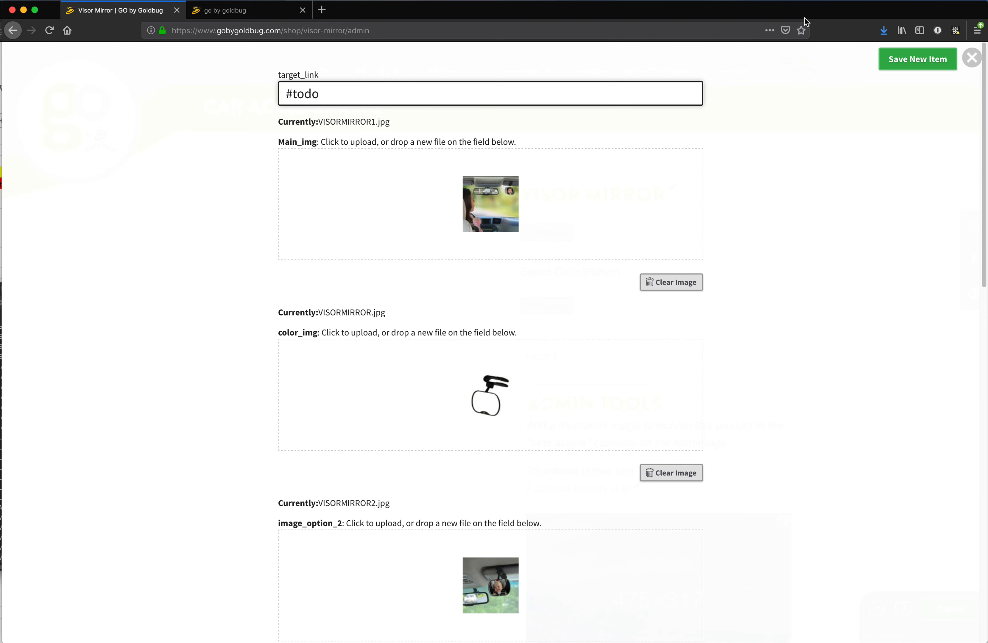
click(921, 63)
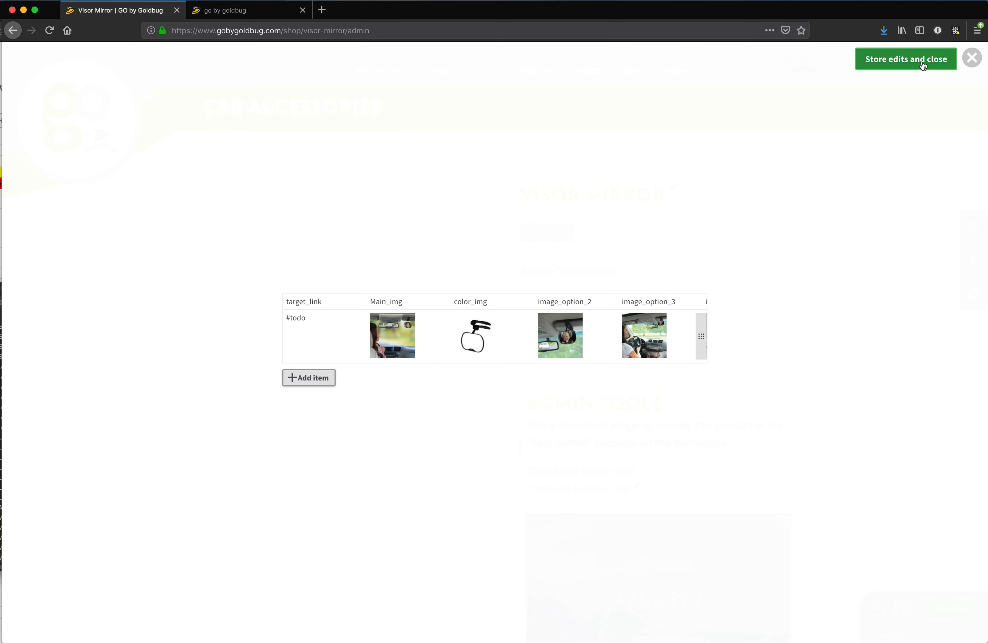
click(893, 61)
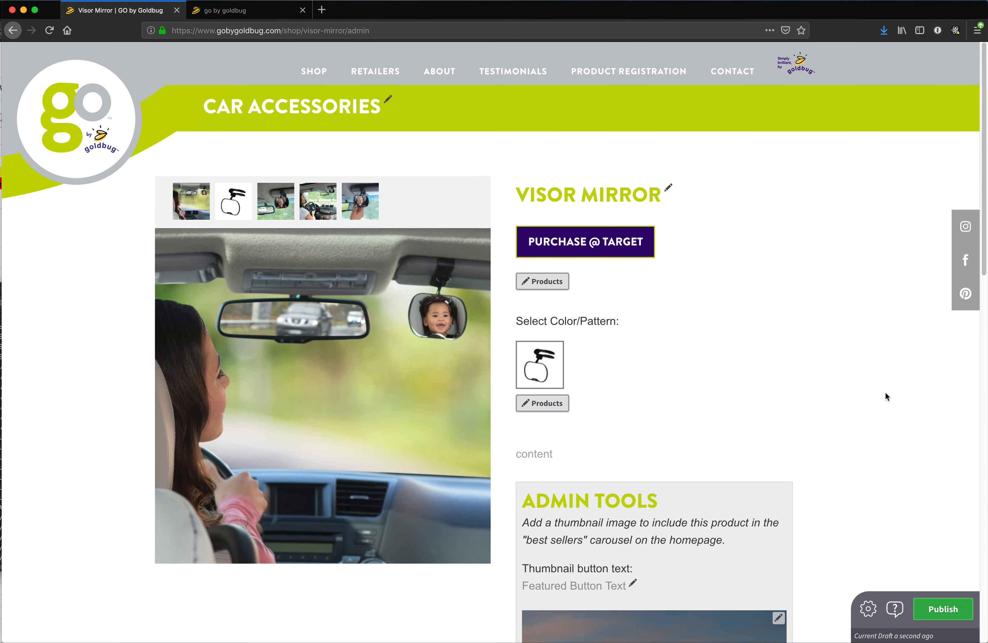
Publish the Visor Mirror page and load its public version without /admin in the address
click(943, 610)
drag(349, 29, 394, 40)
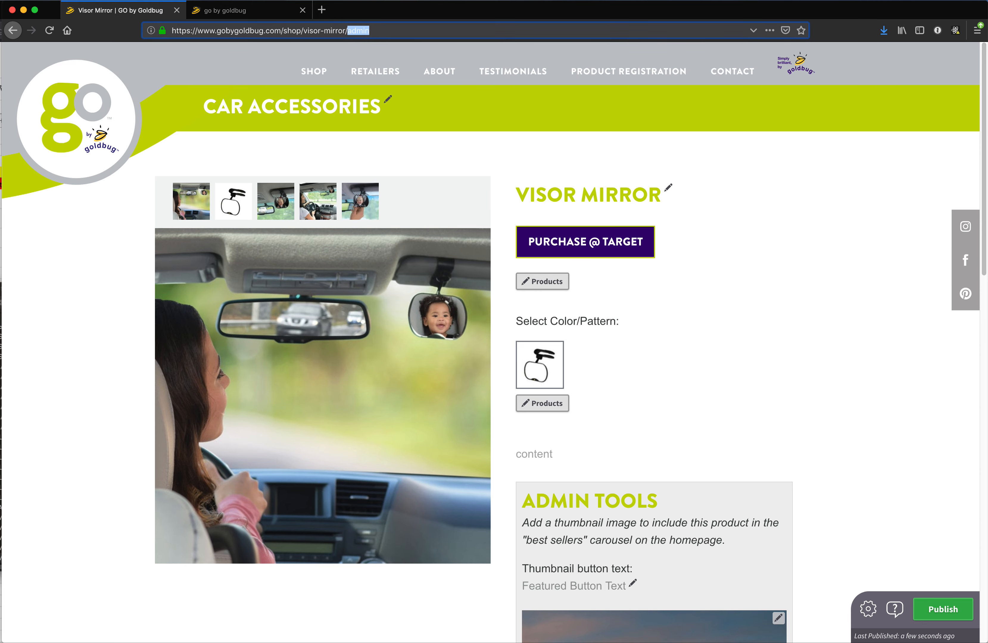
key(BackSpace)
key(Return)
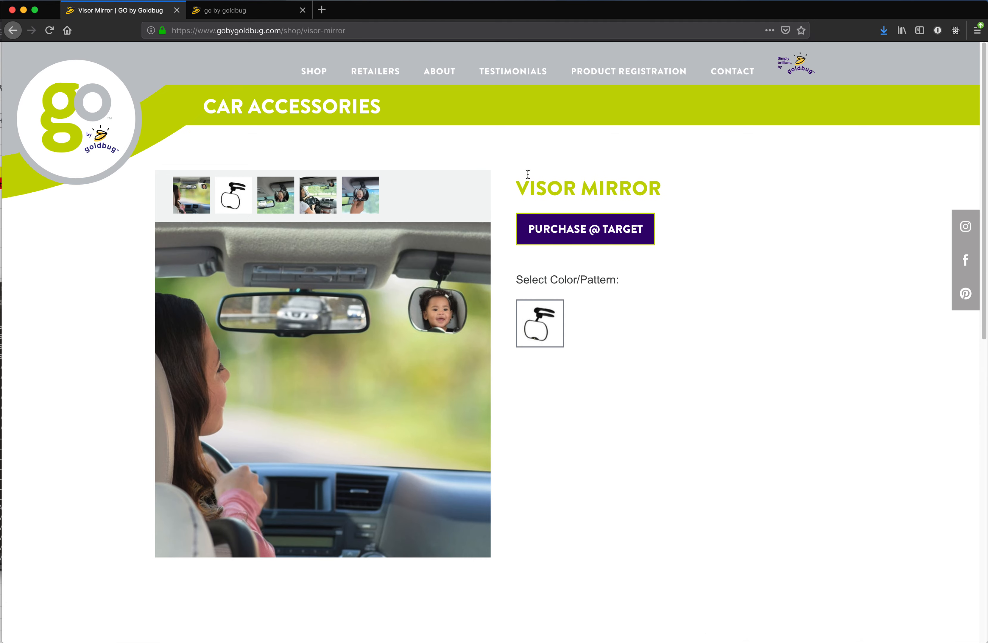
mouse_move(313, 79)
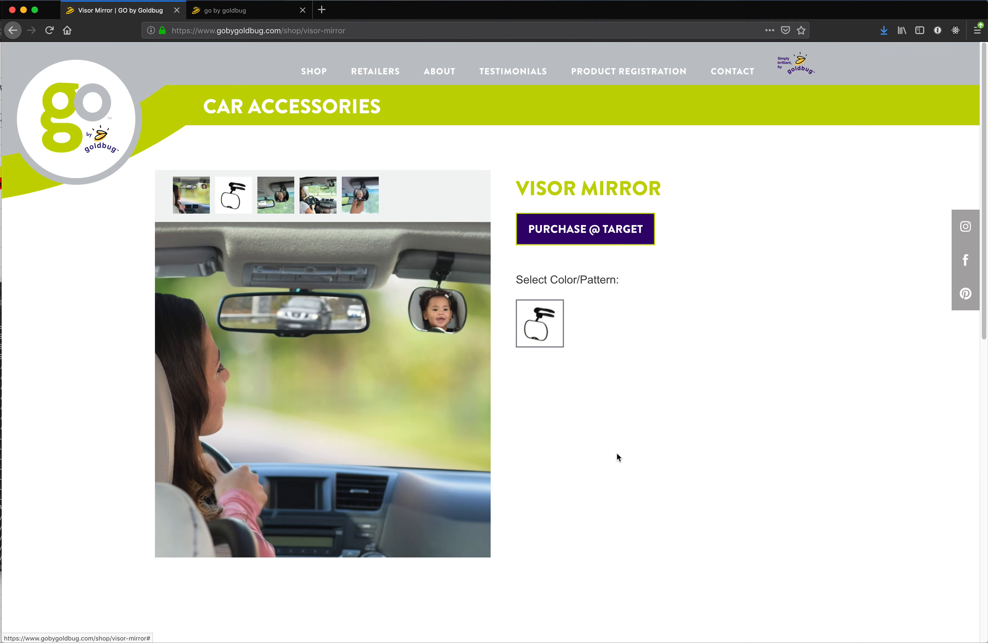
Reopen the page's /admin version and select the /shop/visor-mirror/ part of its address
click(384, 31)
click(385, 32)
text(/admin)
key(Return)
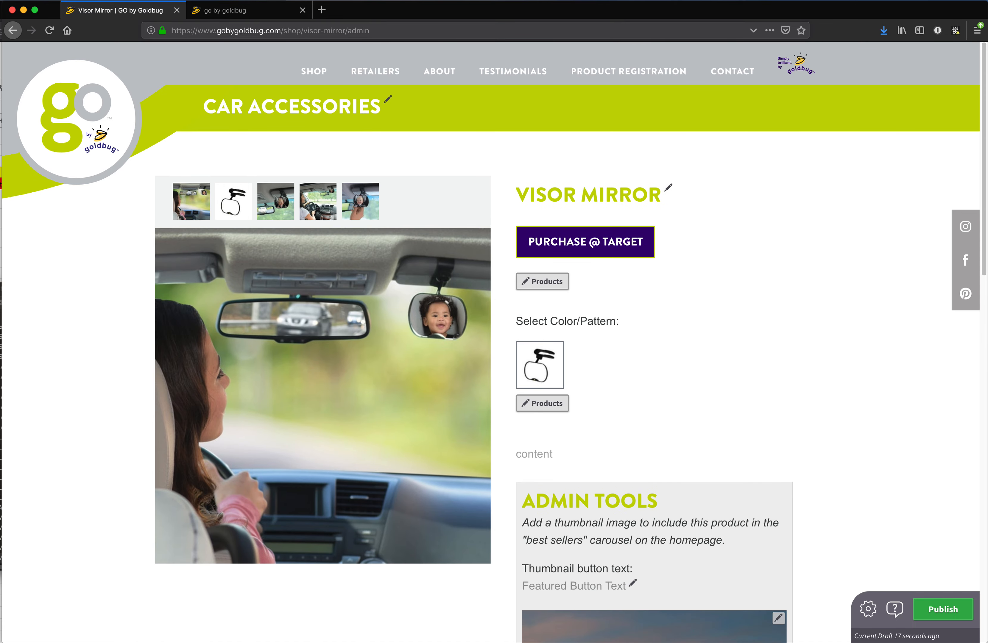
drag(281, 33, 347, 36)
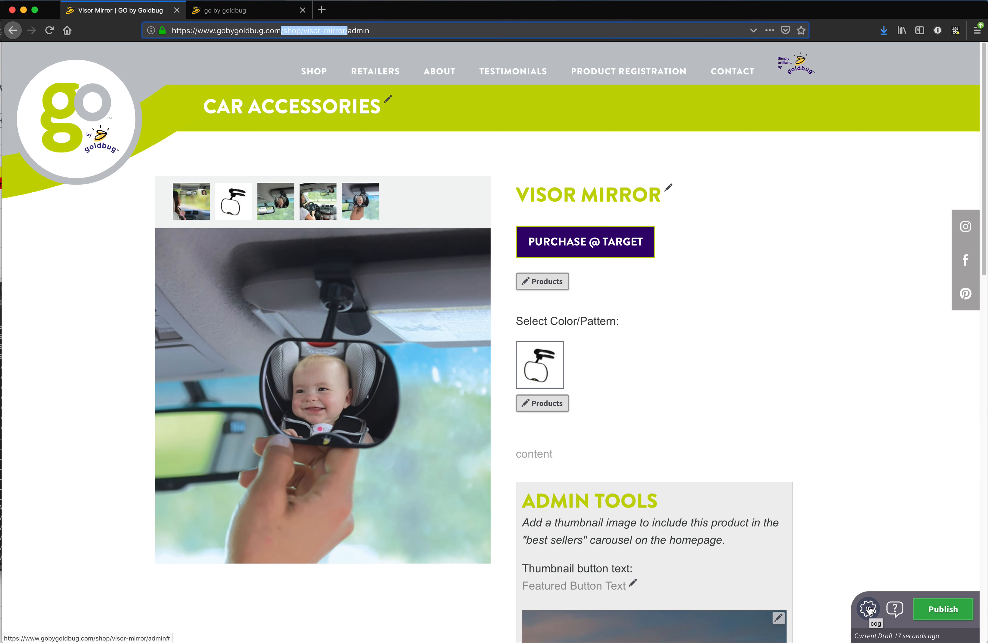
Open the existing Navigation tree in the site admin and expand Shop, Car Accessories and Travel Mirrors
click(869, 611)
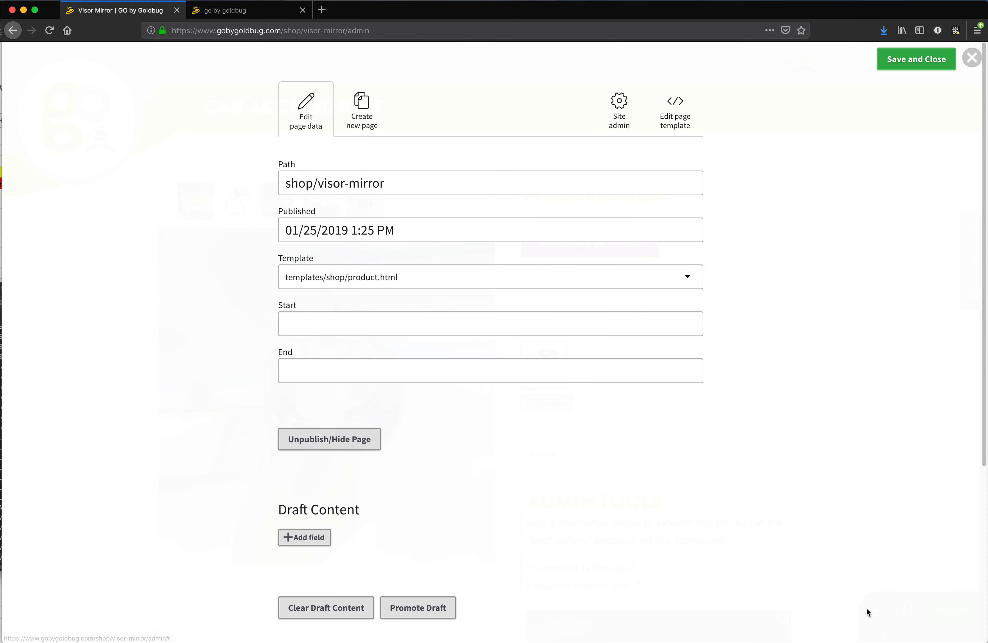
click(620, 111)
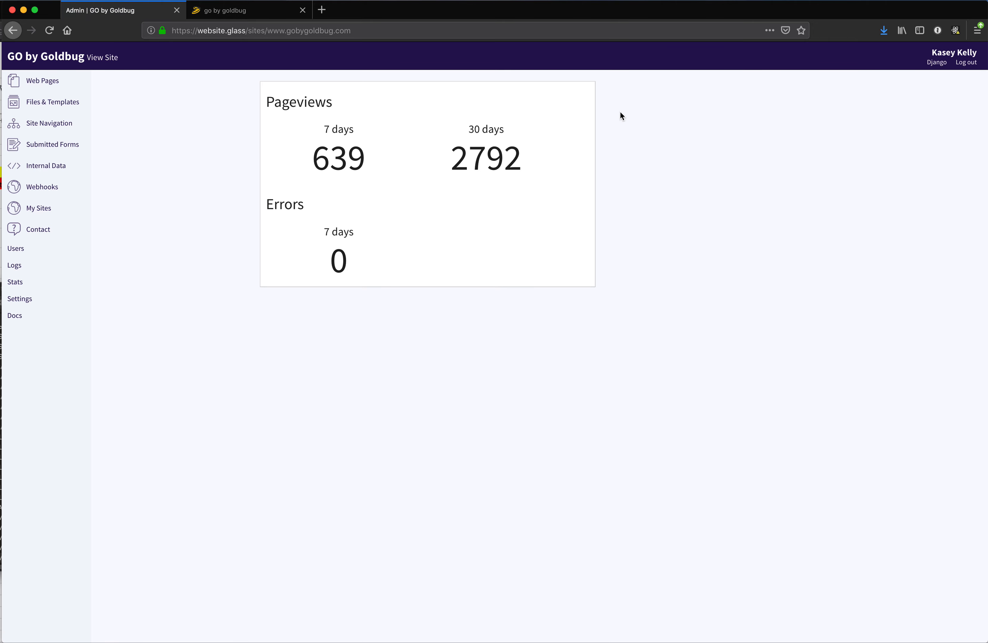
click(70, 123)
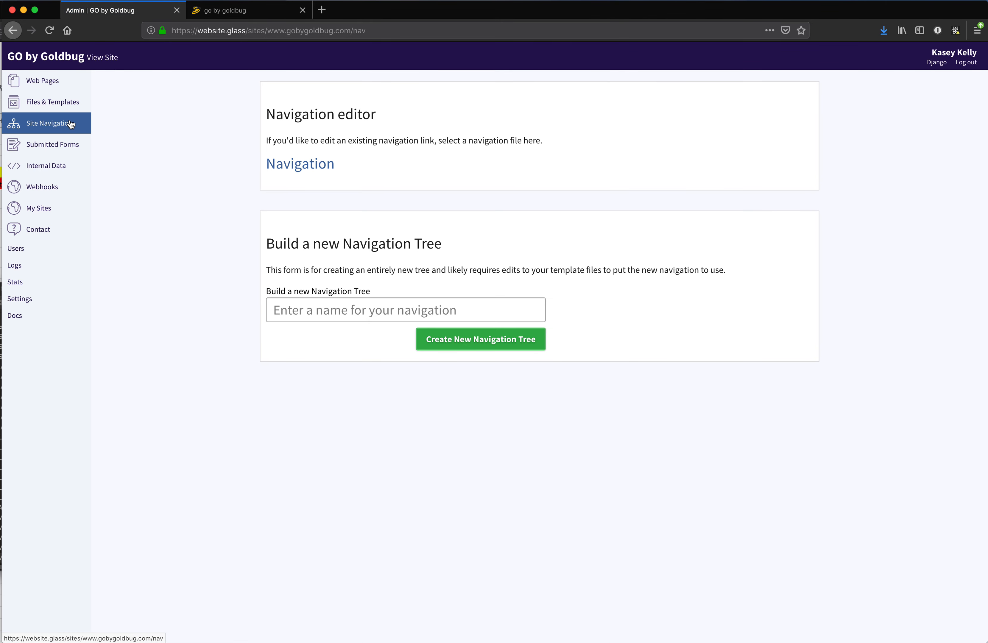
click(295, 167)
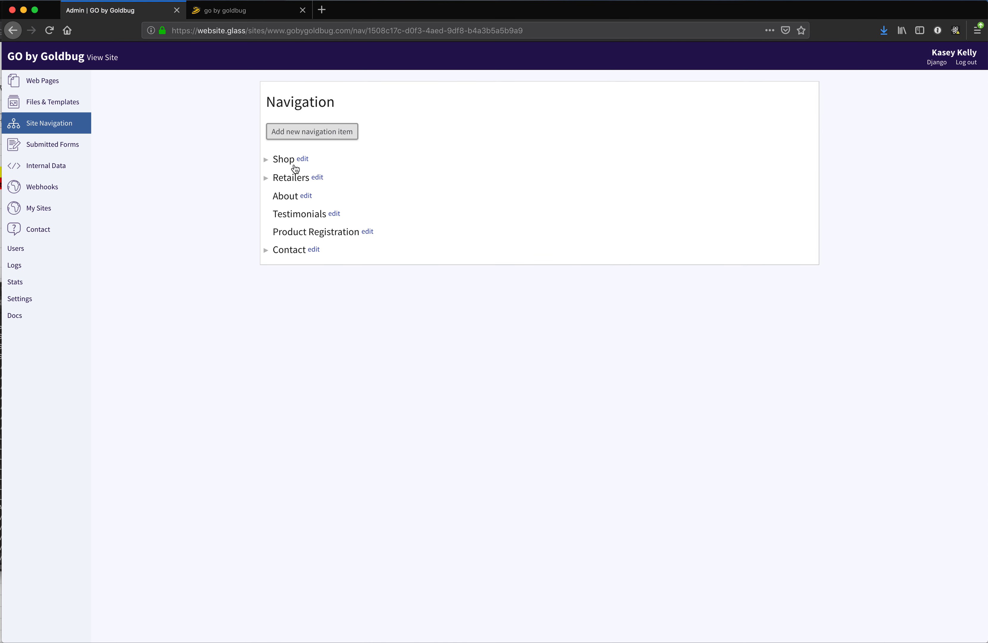
click(265, 160)
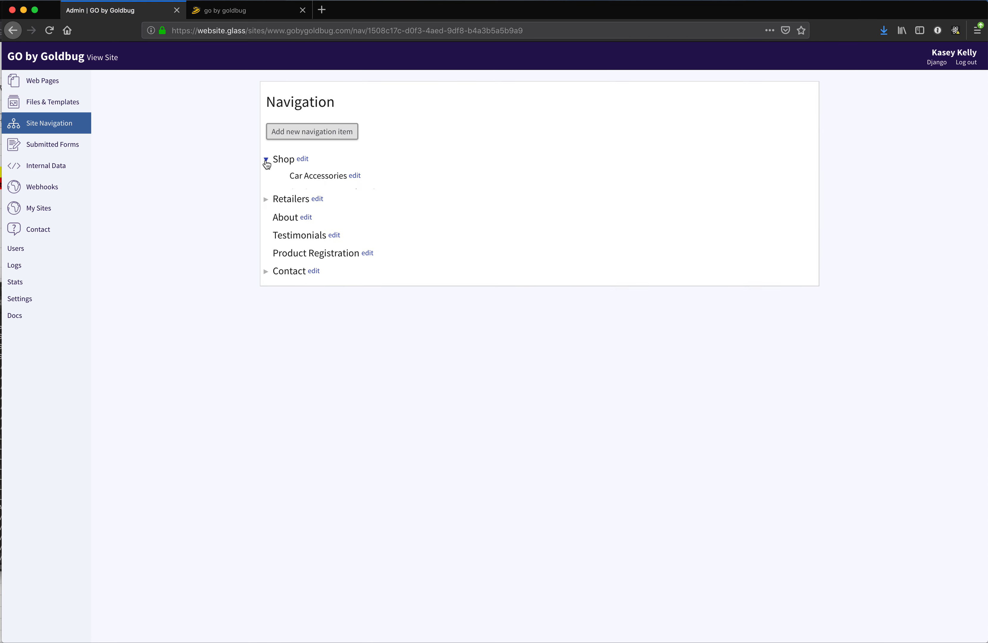
click(283, 178)
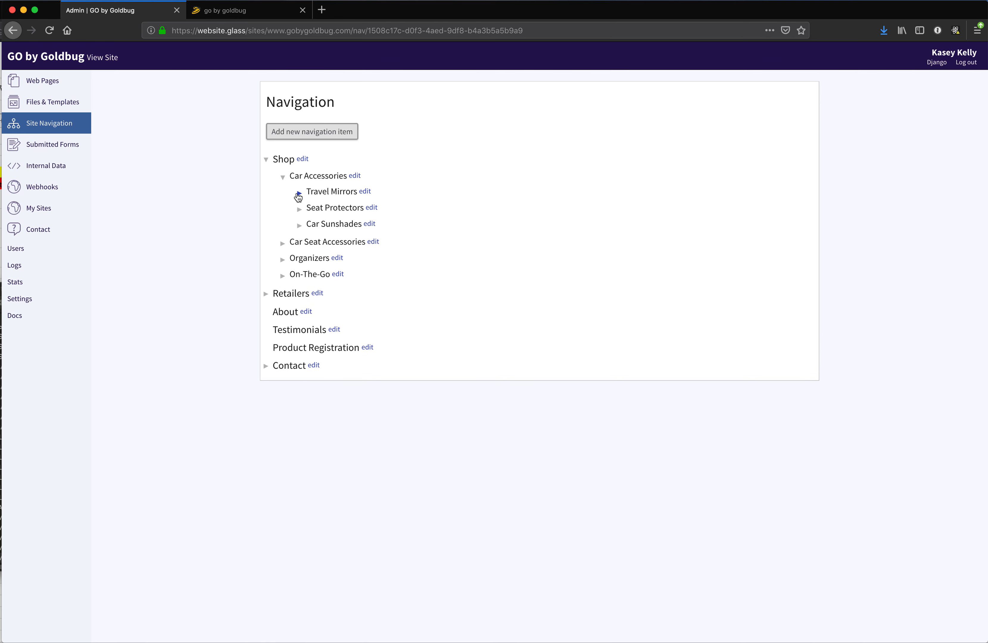
click(298, 194)
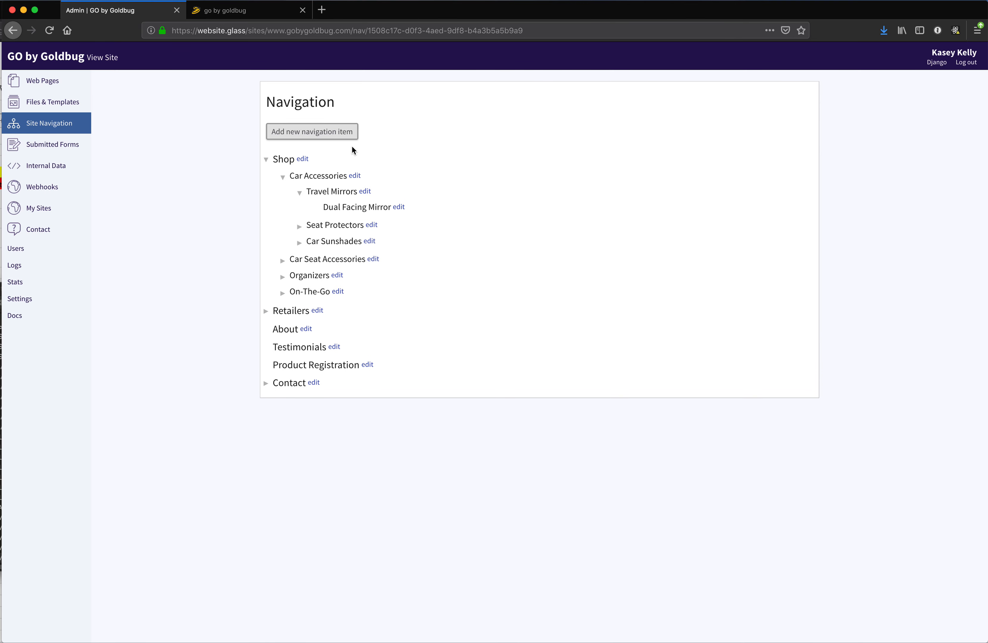
Add a navigation item named Visor Mirror with URL /shop/visor-mirror and place it under Travel Mirrors, below Dual Facing Mirror
click(309, 133)
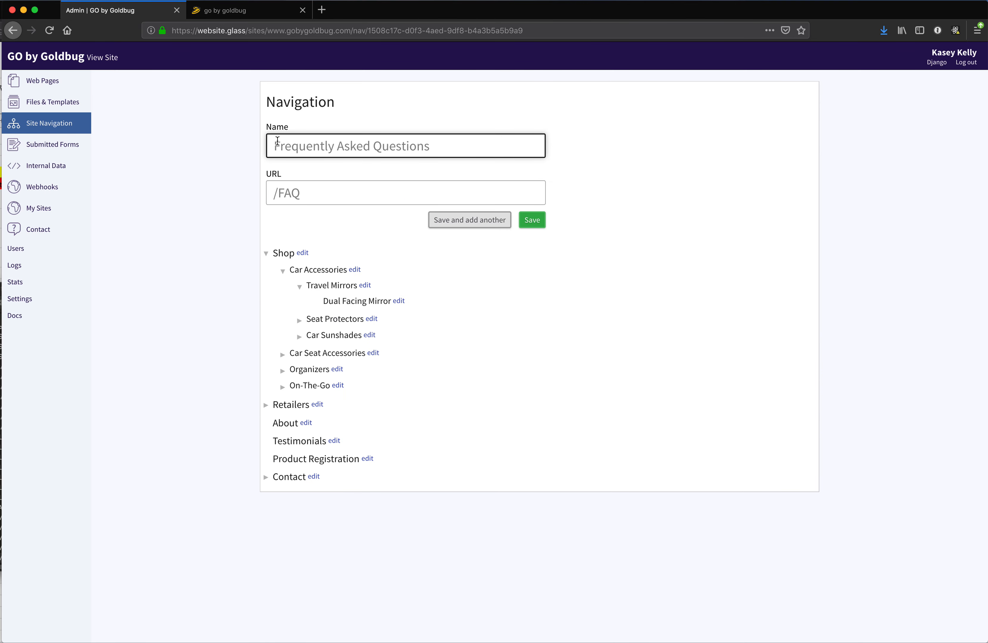
text(Visor Mirror)
key(Tab)
text(/shop/visor-mirror/)
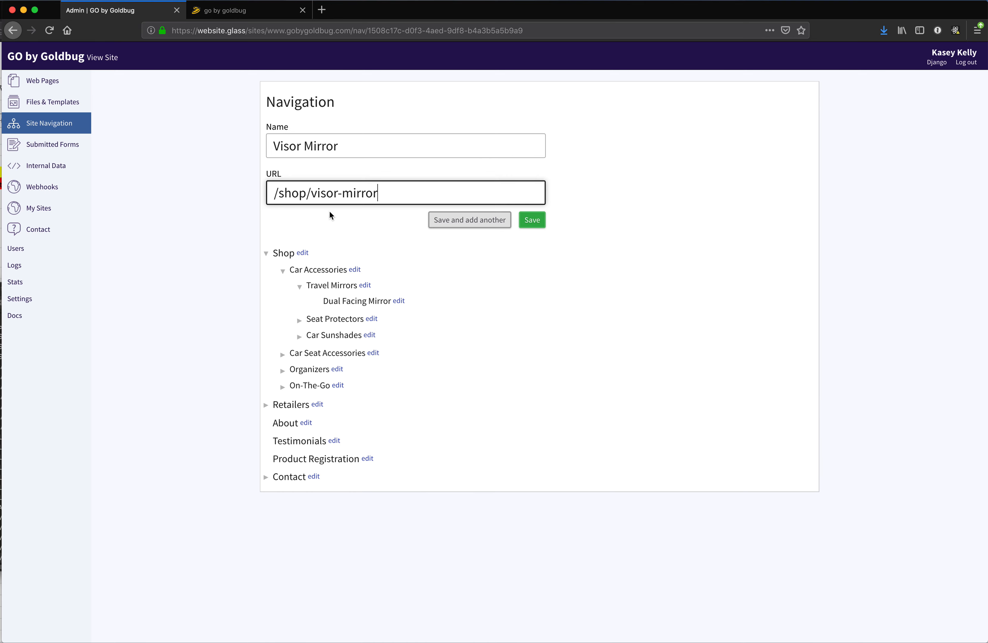
click(536, 221)
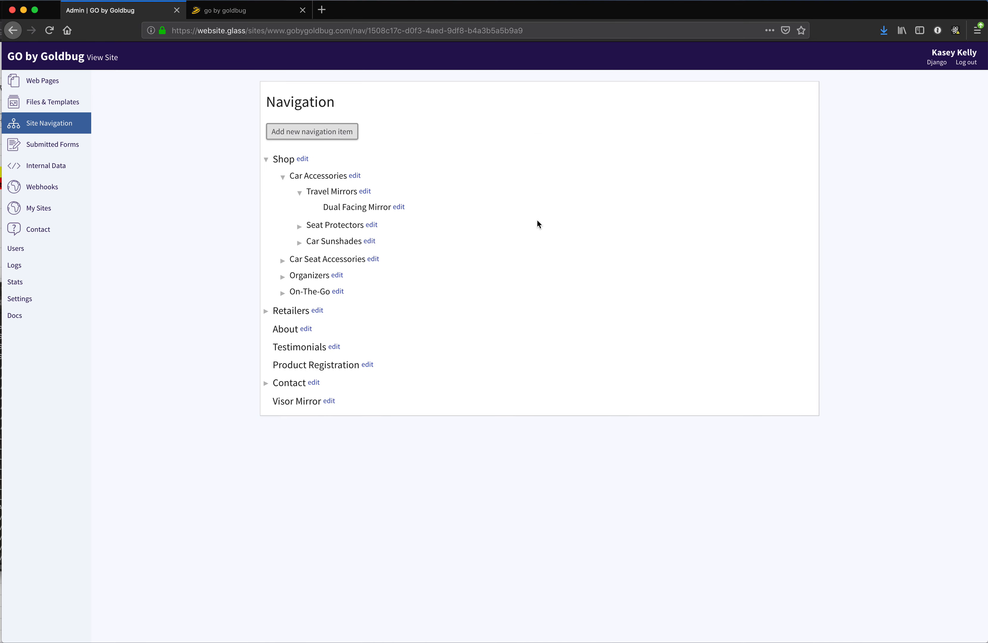
drag(293, 411, 364, 214)
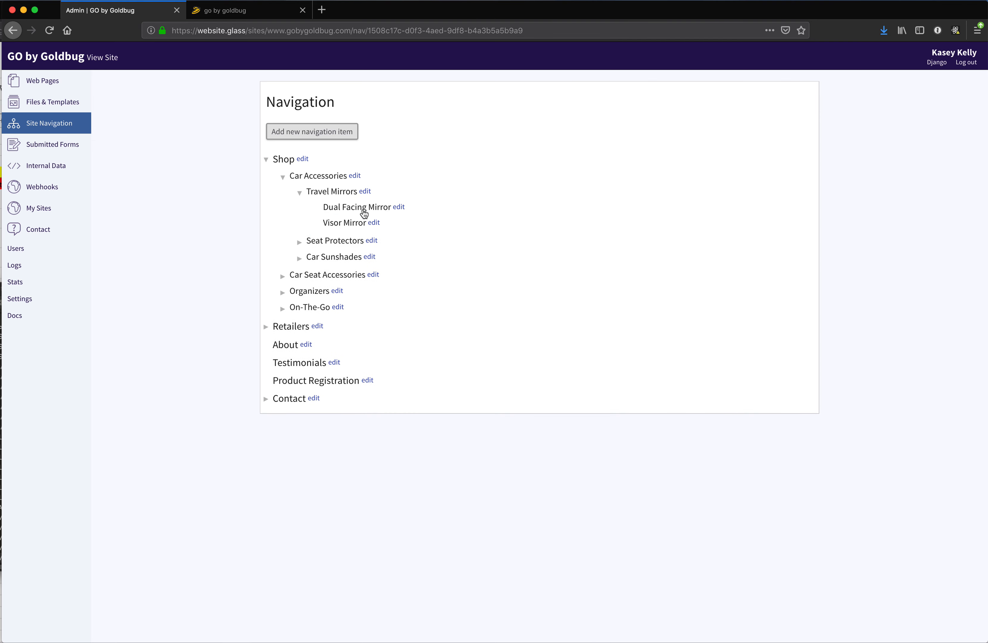